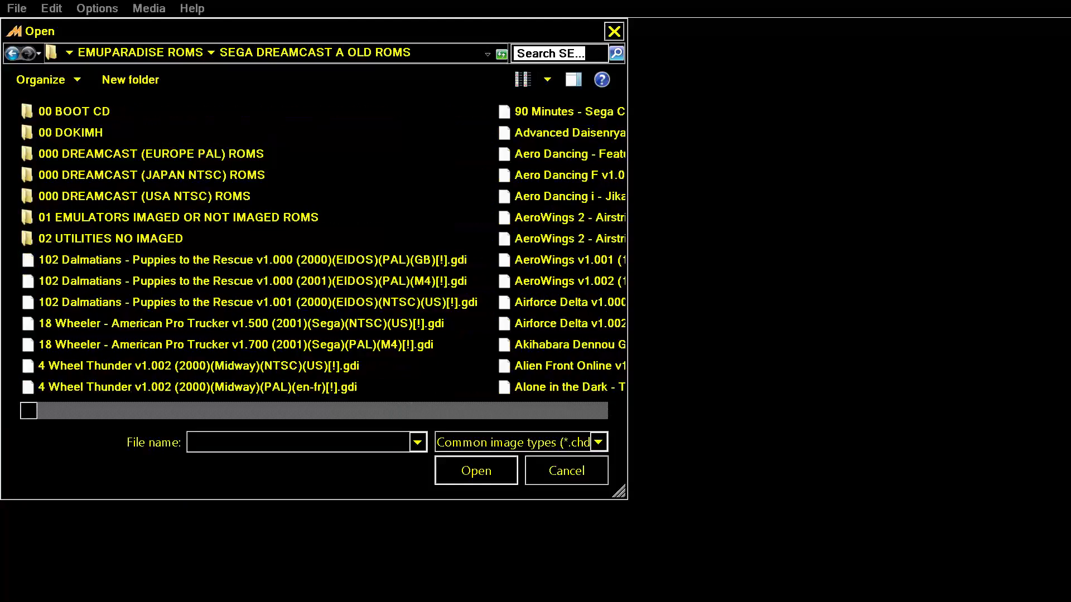
- Try to load the image 4 Wheel Thunder v1.002 (2000)(Midway)(PAL)(en-fr)[!].gdi from the SEGA DREAMCAST A OLD ROMS folder
key("Down")
key("Down")
key("Down")
key("Down")
key("Down")
key("Down")
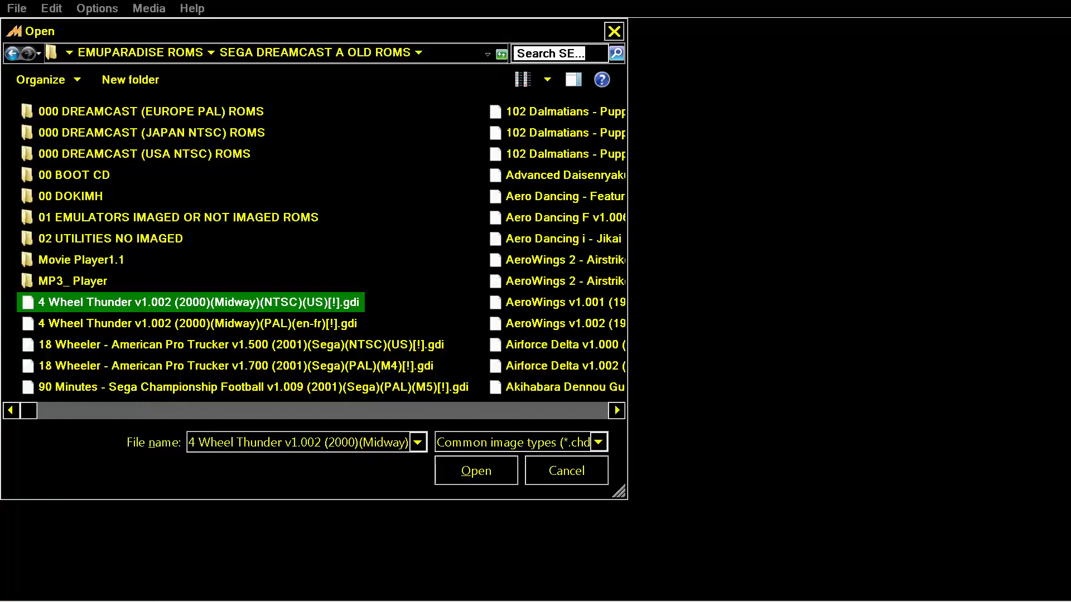
left_click(189, 324)
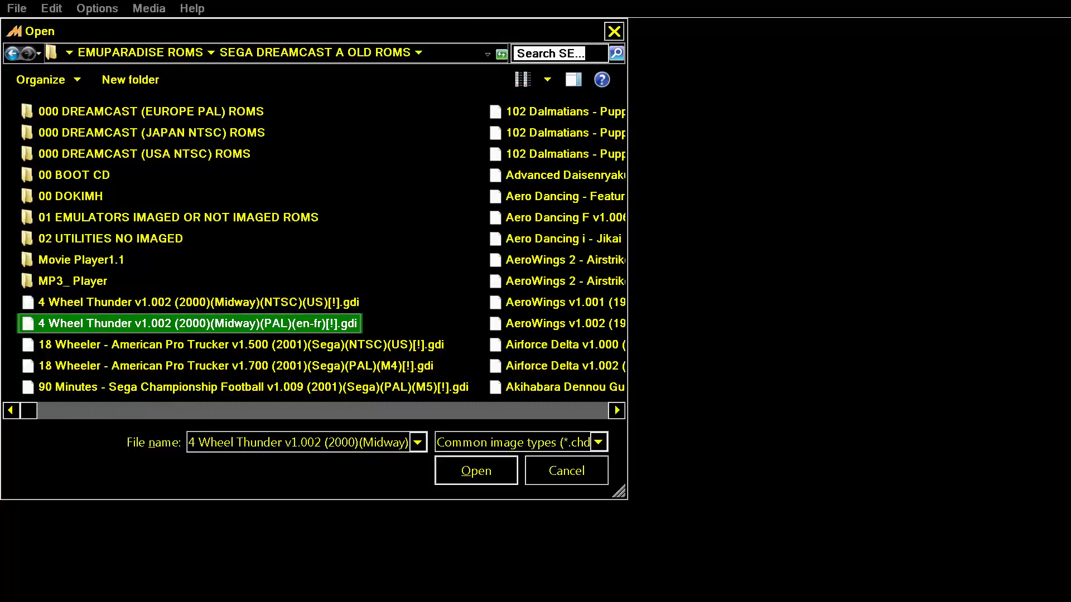
scroll(314, 248, "down", 1)
scroll(312, 251, "left", 1)
scroll(312, 251, "right", 1)
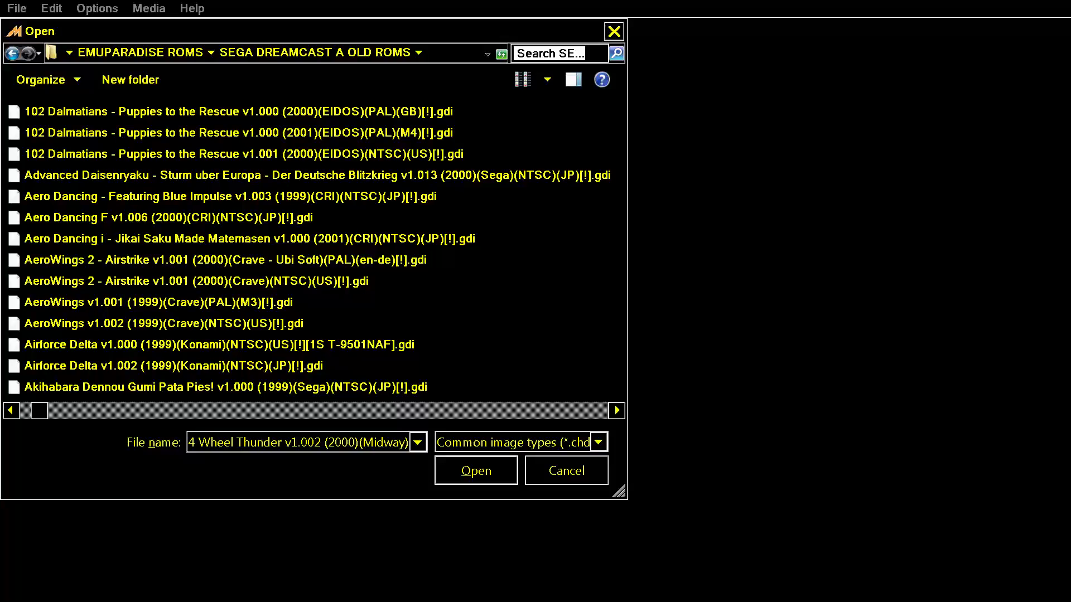
scroll(312, 251, "left", 1)
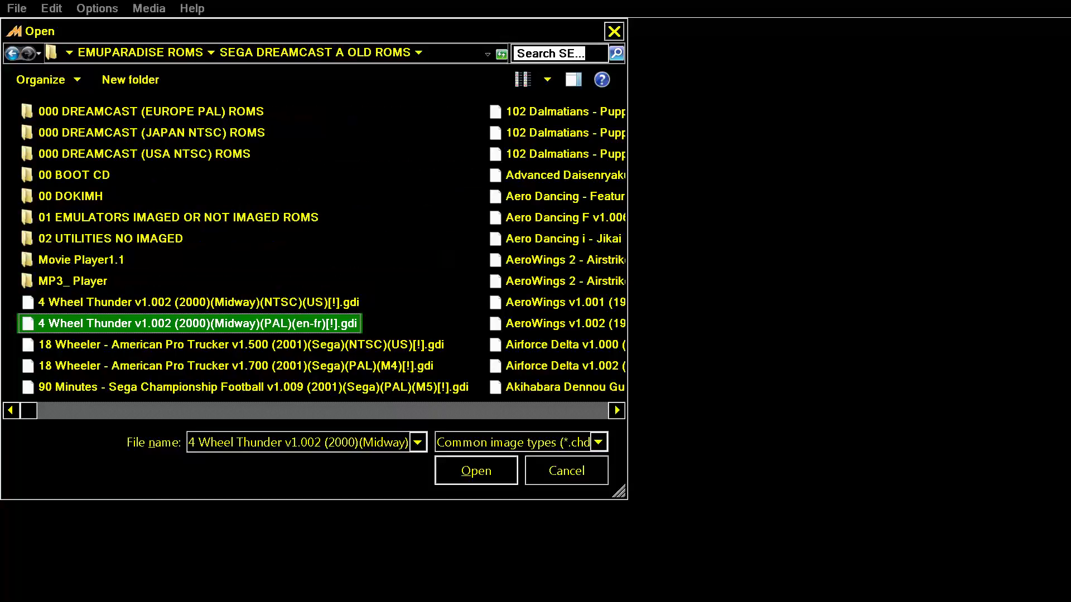
key("Return")
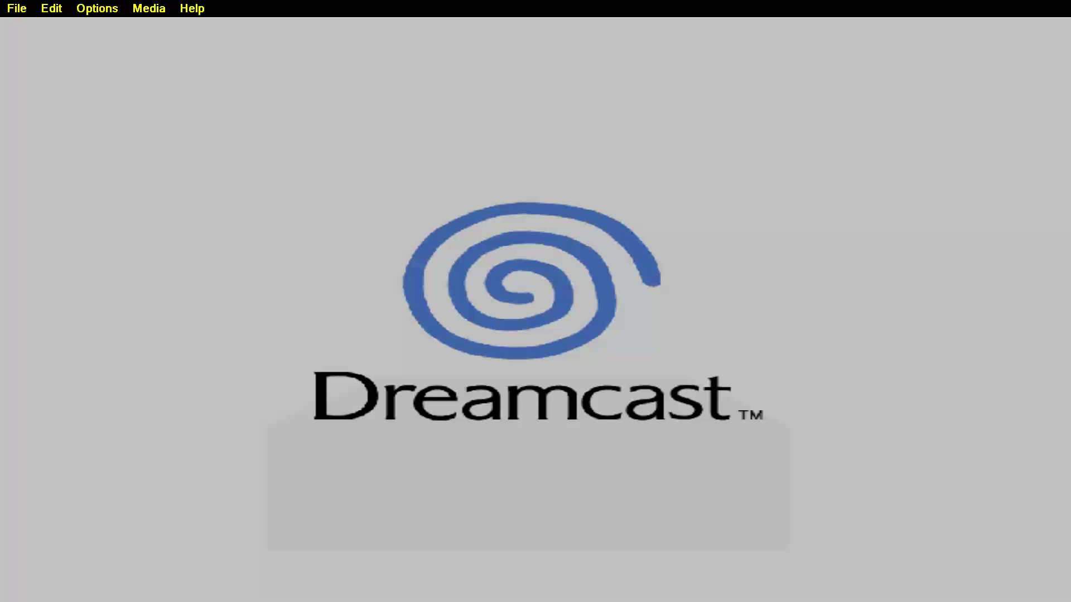
- Start mounting a CD-ROM image file and browse to the SEGA DREAMCAST B DEMUL ROMS folder
left_click(149, 8)
mouse_move(227, 26)
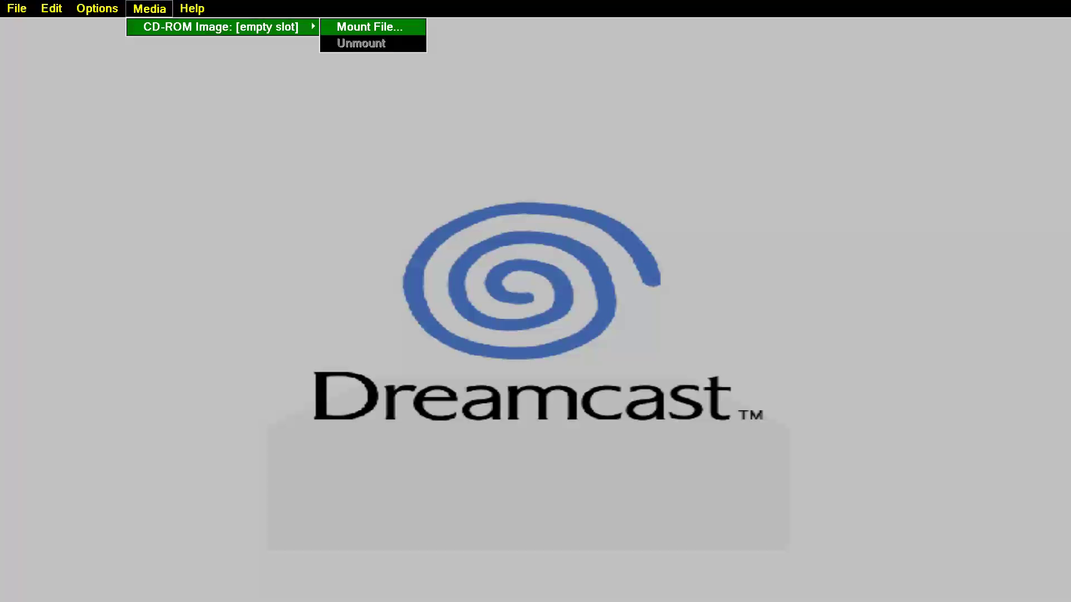
left_click(371, 27)
left_click(190, 302)
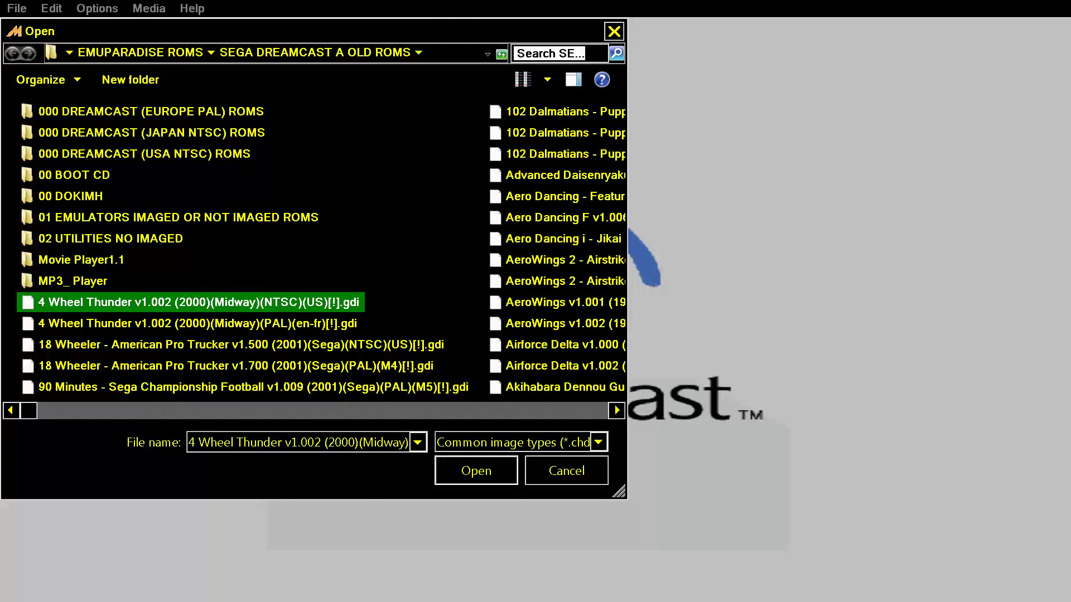
key("BackSpace")
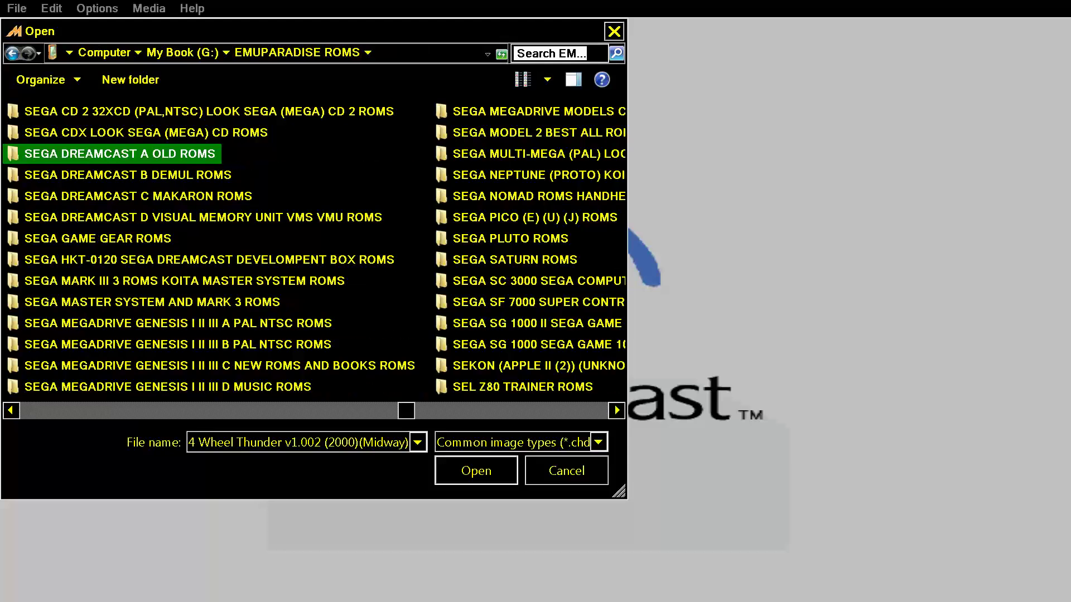
left_click(128, 175)
key("Return")
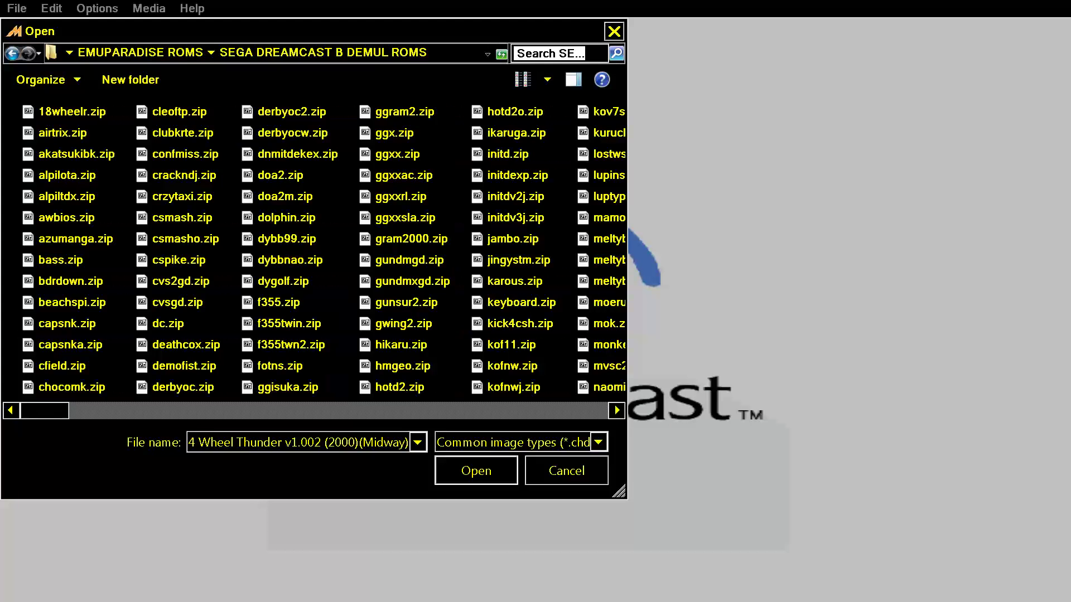
- Show the ROM archives in Details view and look through their names and sizes to the end of the list
left_click(63, 133)
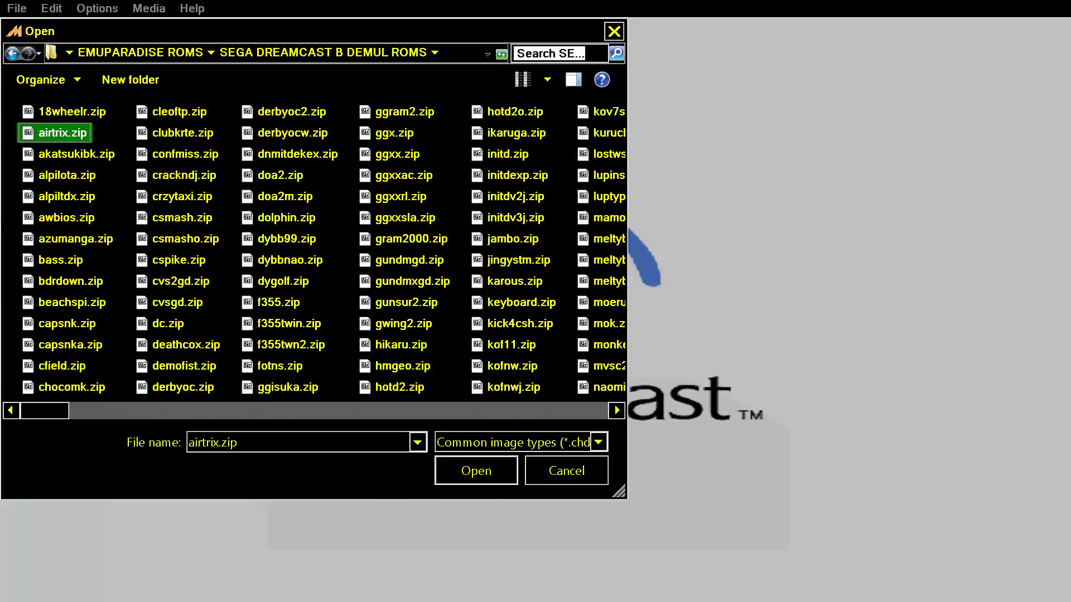
key("Up")
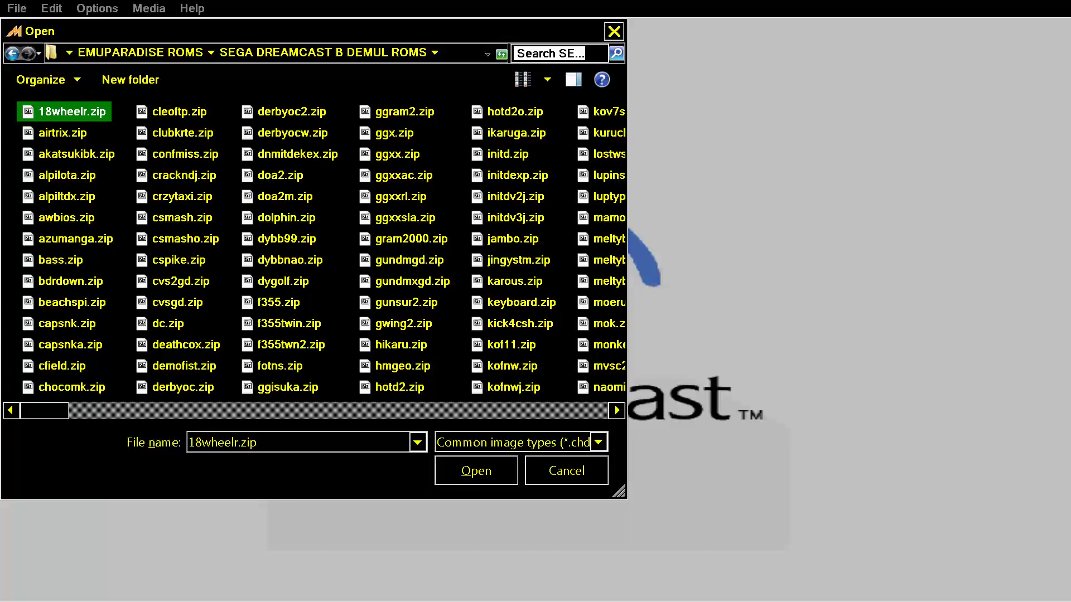
right_click(103, 199)
mouse_move(133, 208)
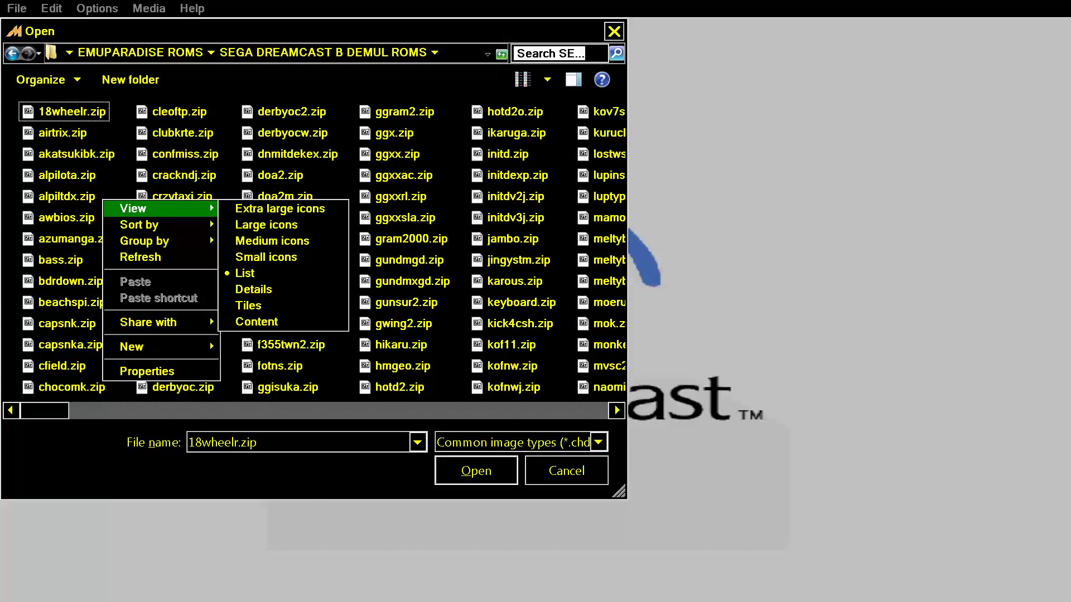
left_click(254, 289)
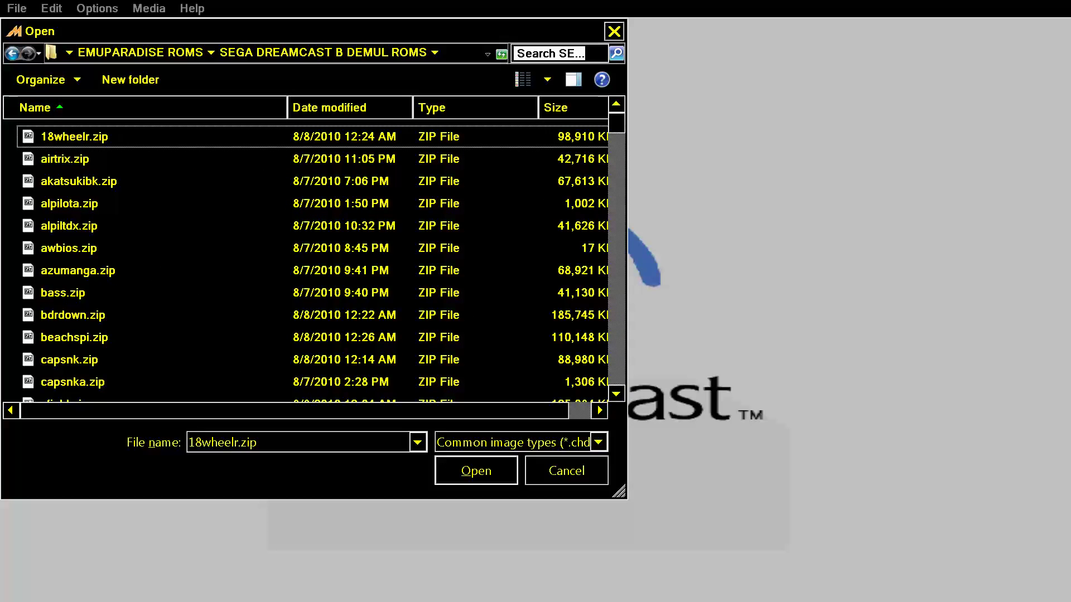
scroll(305, 258, "right", 1)
scroll(305, 258, "right", 1)
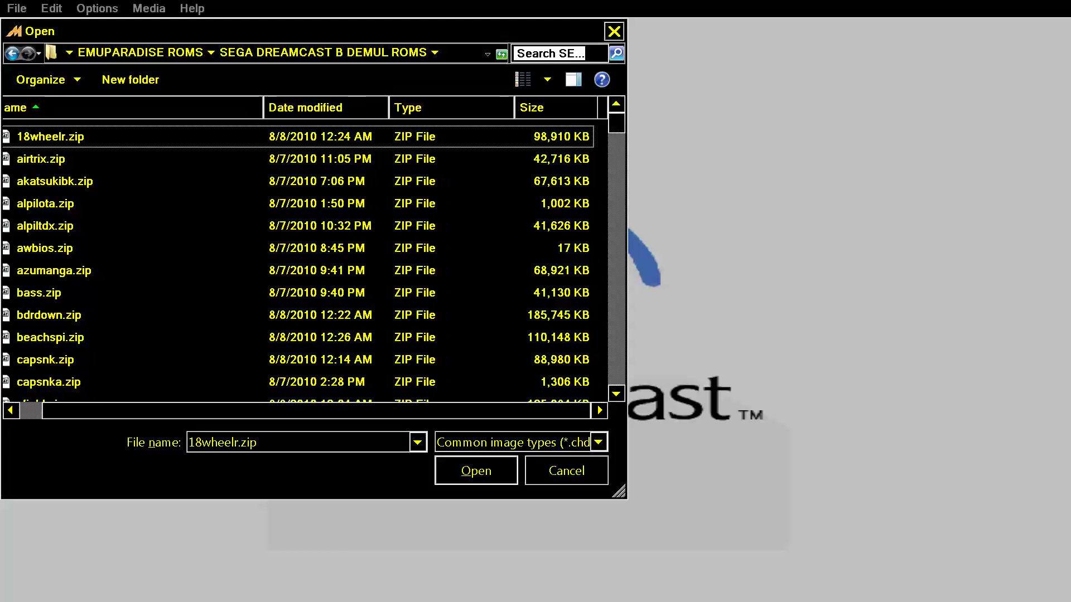
left_click(49, 315)
scroll(304, 260, "down", 12)
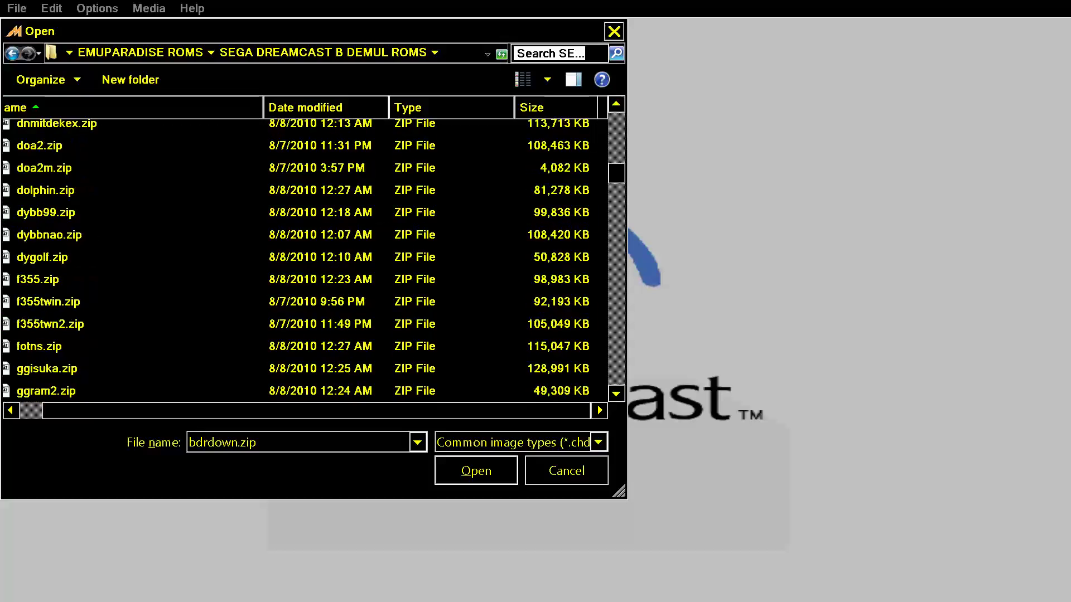
scroll(298, 261, "down", 20)
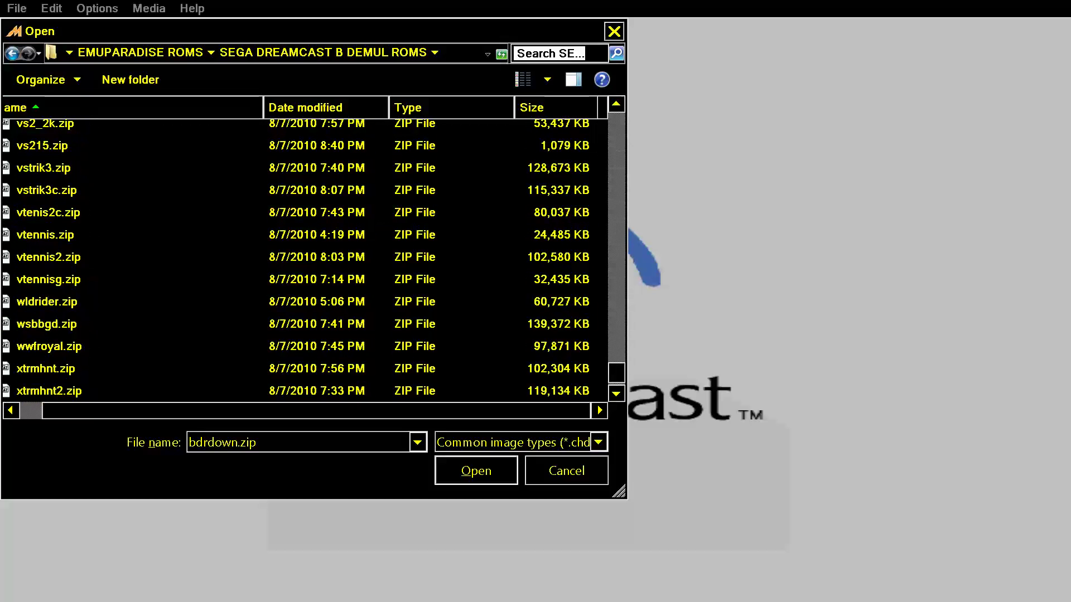
- Return to the parent folder and open SEGA DREAMCAST A OLD ROMS
key("alt+Up")
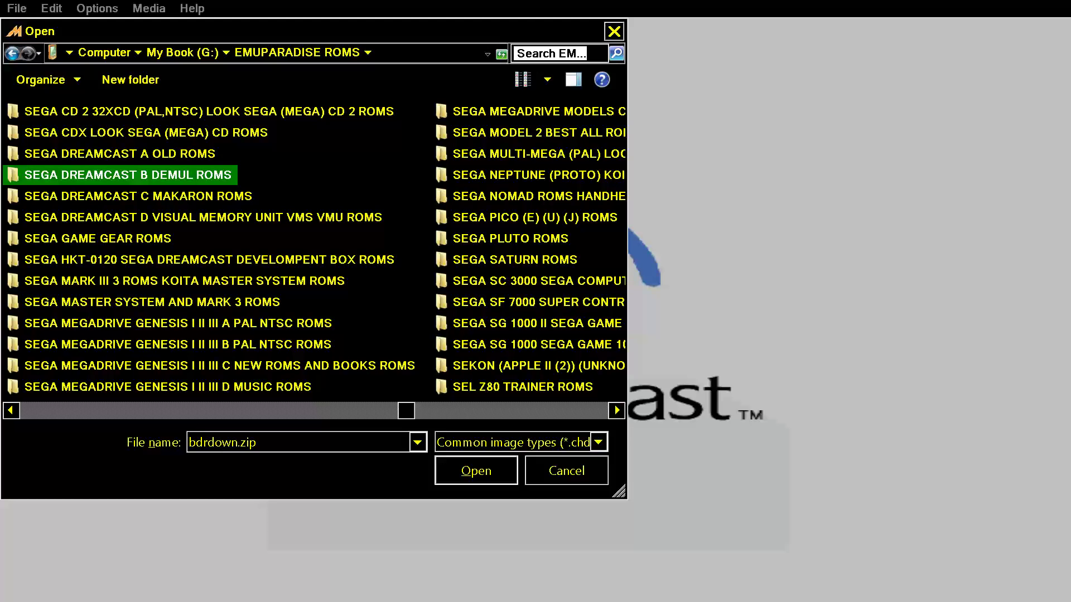
key("Up")
key("Return")
- Try to mount the CD-ROM image Macross M3 v1.002 (2001)(Shoeisha)(NTSC)(JP)[!].gdi
scroll(312, 251, "right", 1)
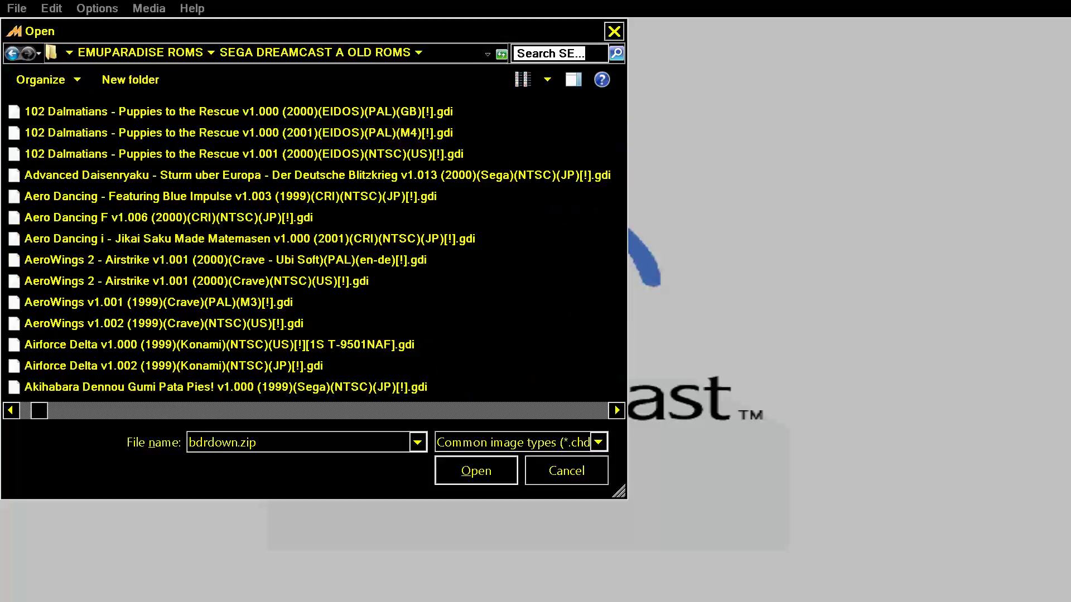
scroll(312, 251, "right", 2)
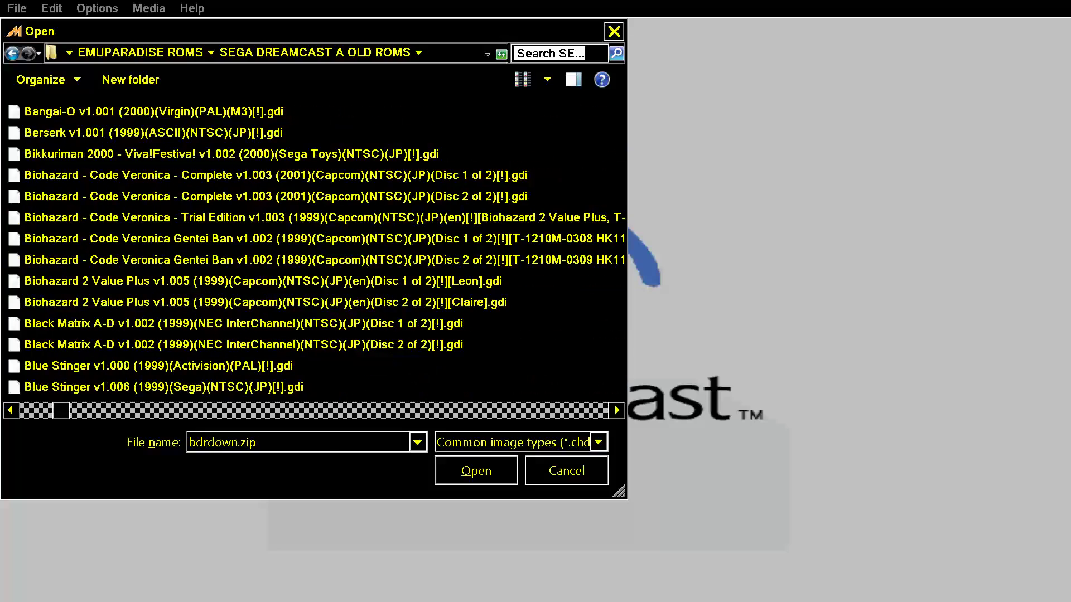
scroll(313, 251, "right", 2)
scroll(313, 251, "right", 5)
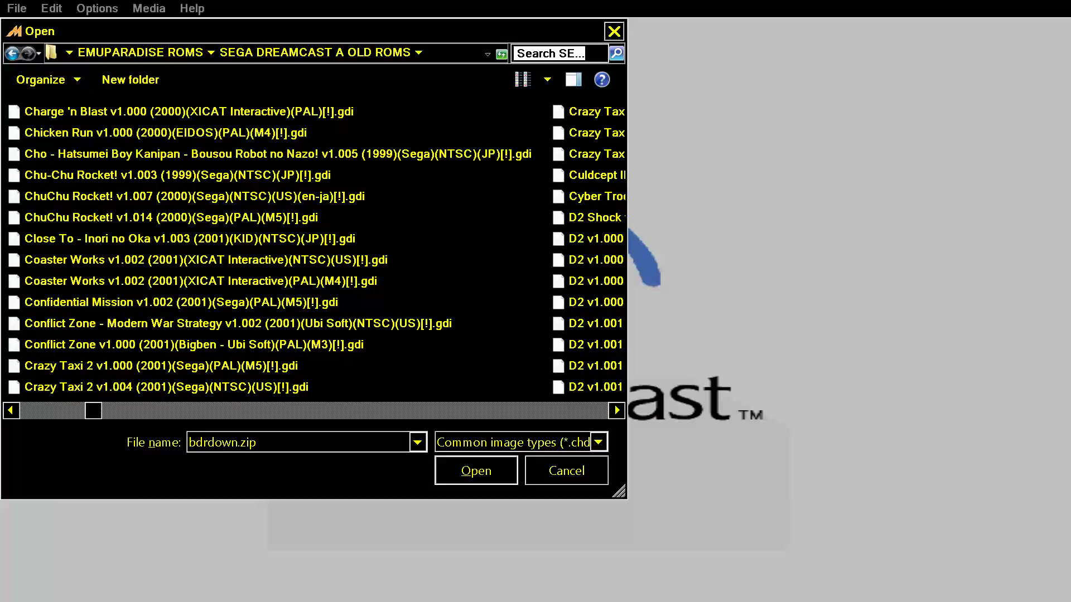
scroll(312, 251, "right", 2)
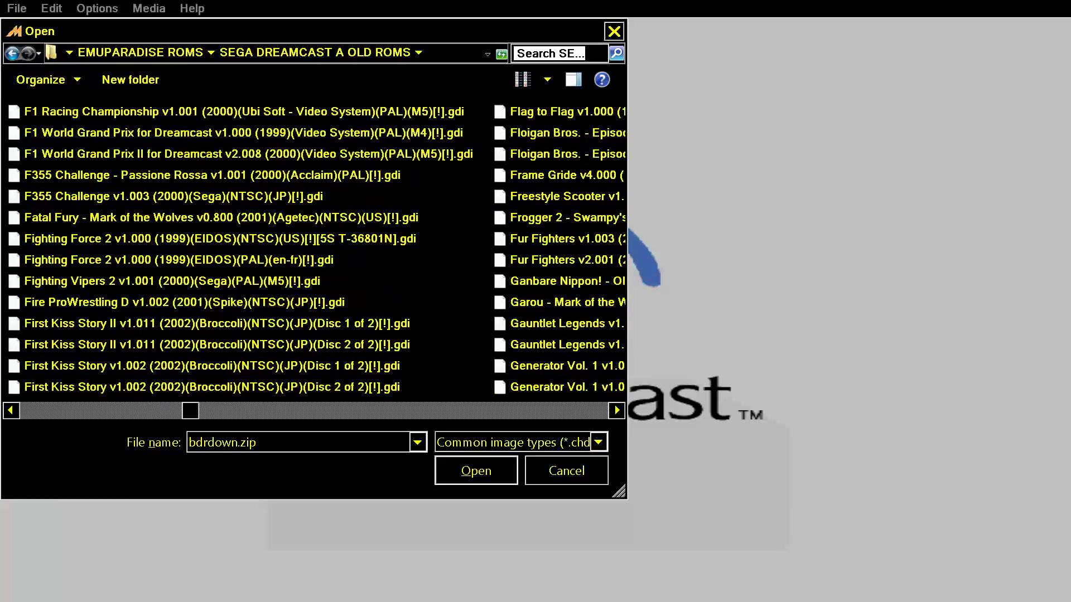
scroll(313, 251, "right", 2)
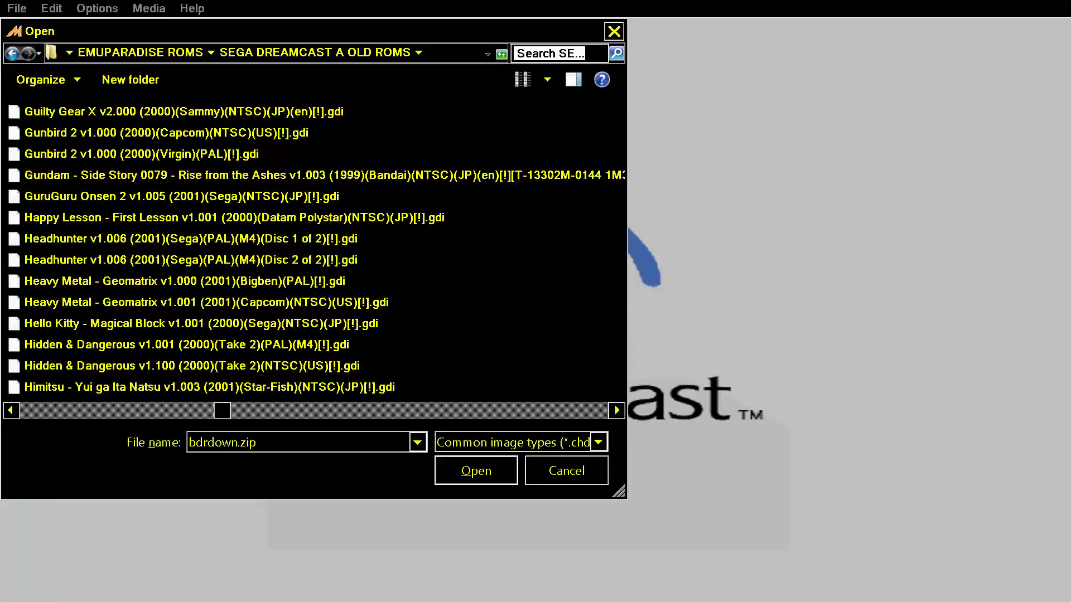
scroll(312, 251, "right", 4)
scroll(313, 251, "right", 1)
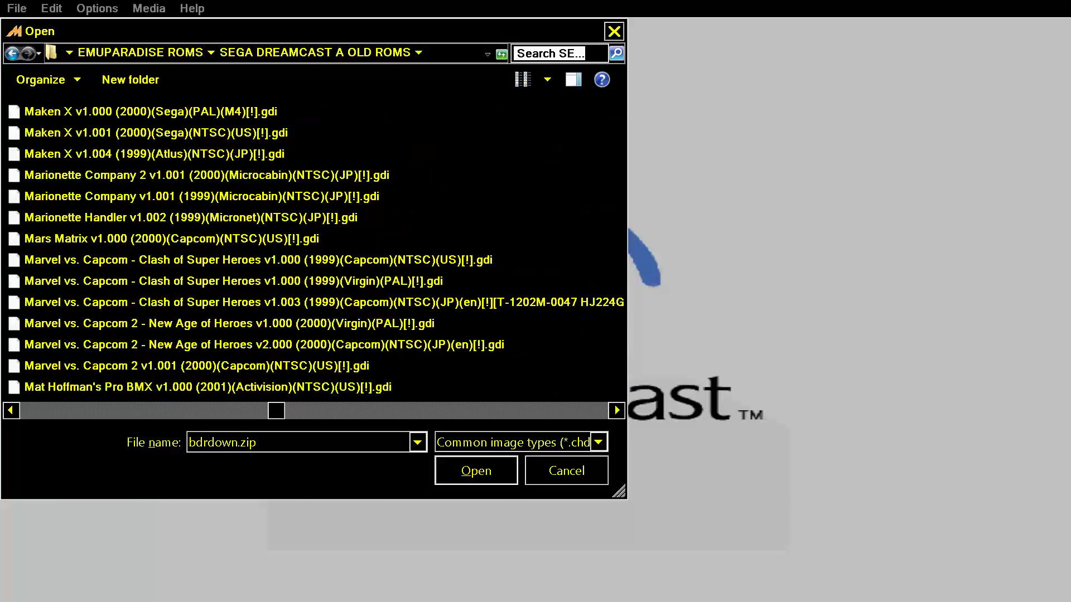
scroll(312, 251, "left", 1)
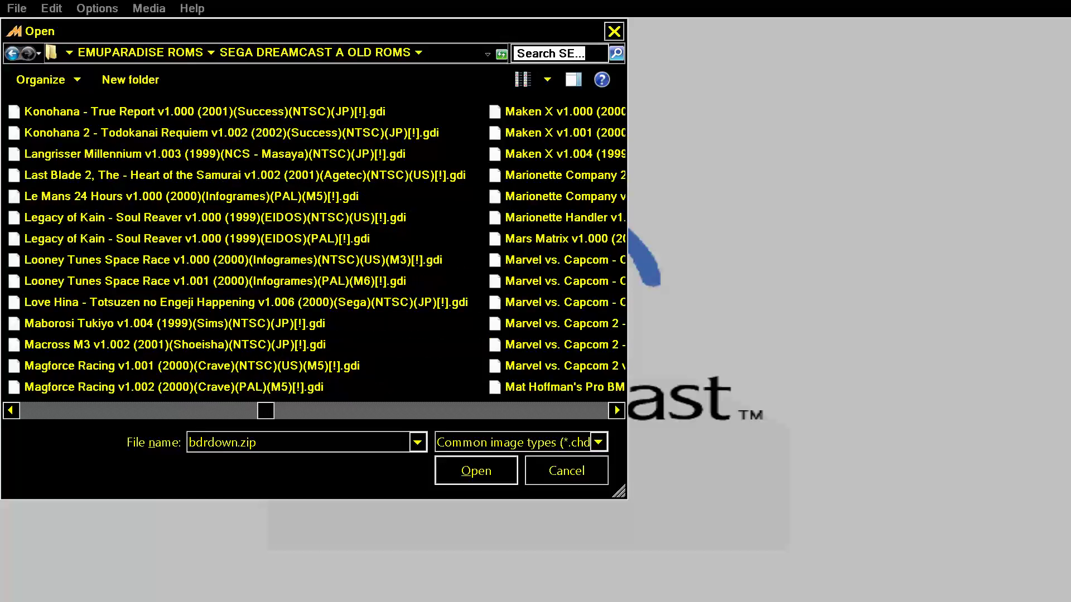
left_click(174, 345)
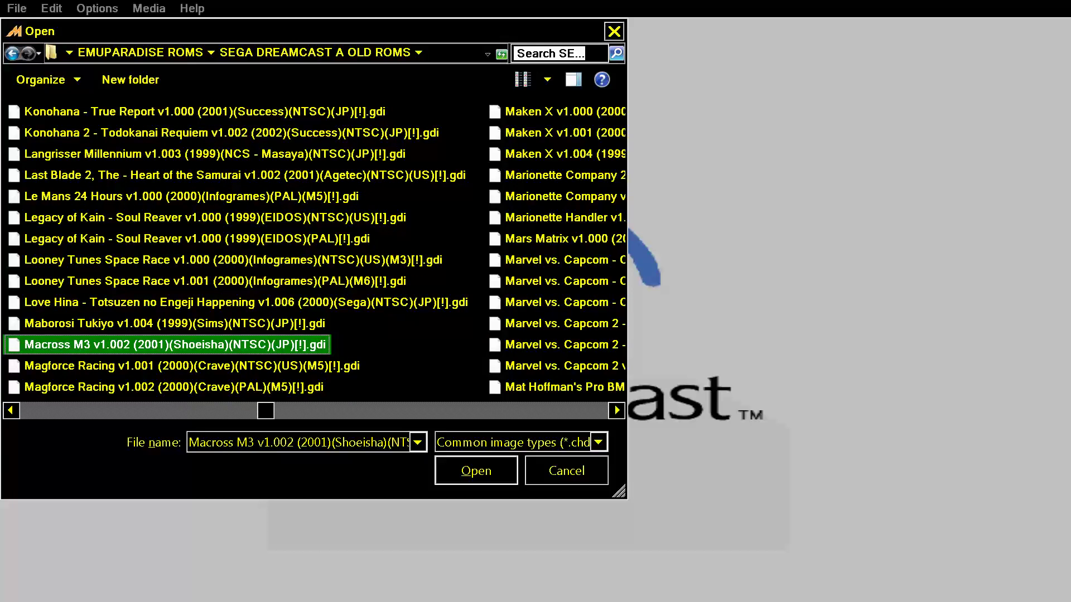
key("Return")
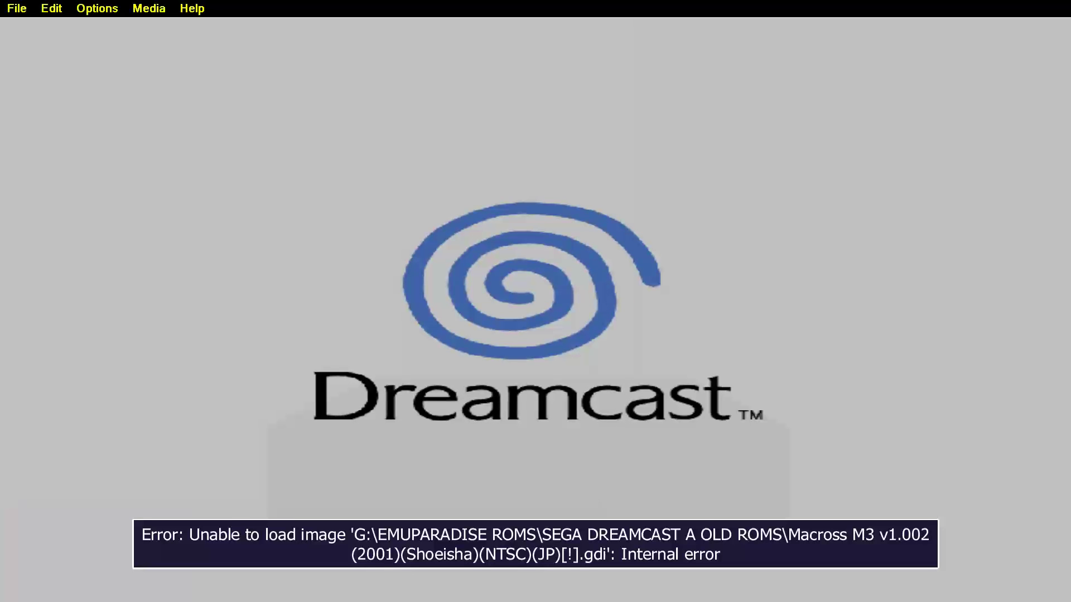
- Quit the running machine and check the general properties of Dreamcast (Japan, NTSC)
key("Escape")
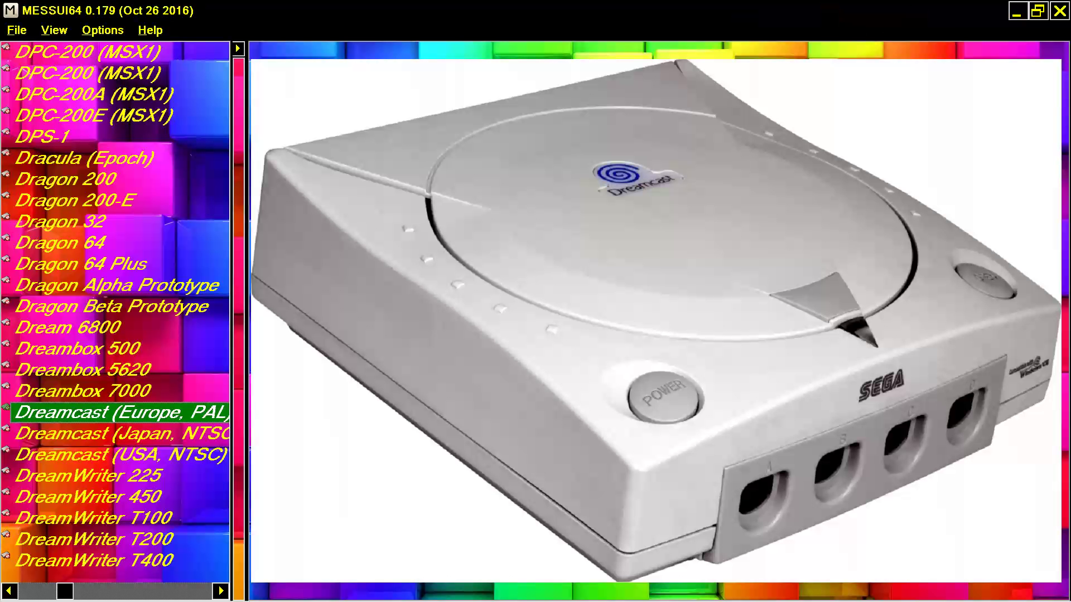
left_click(120, 433)
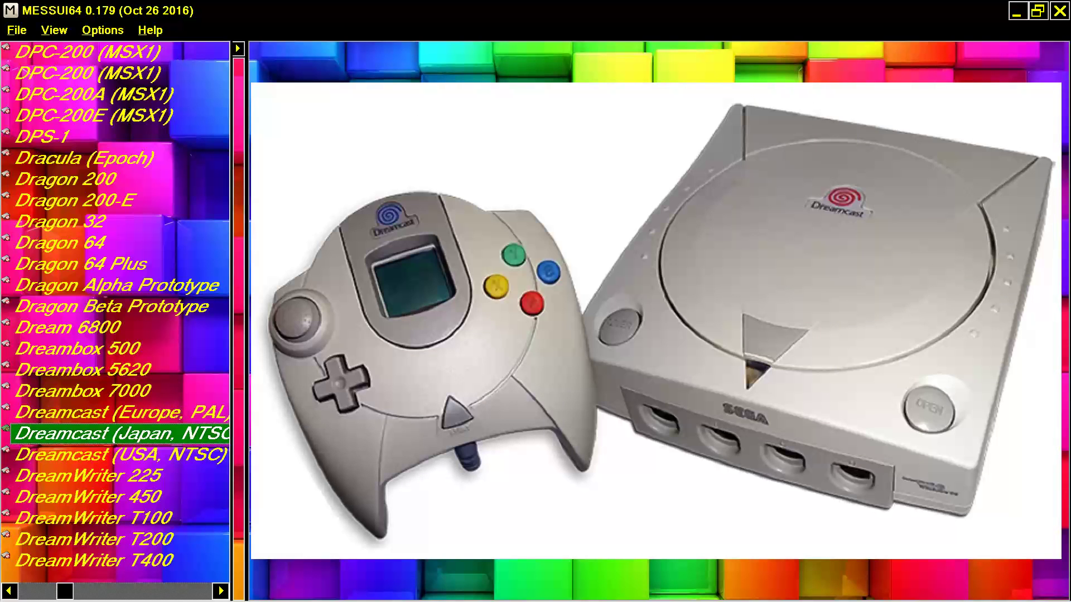
key("alt+Return")
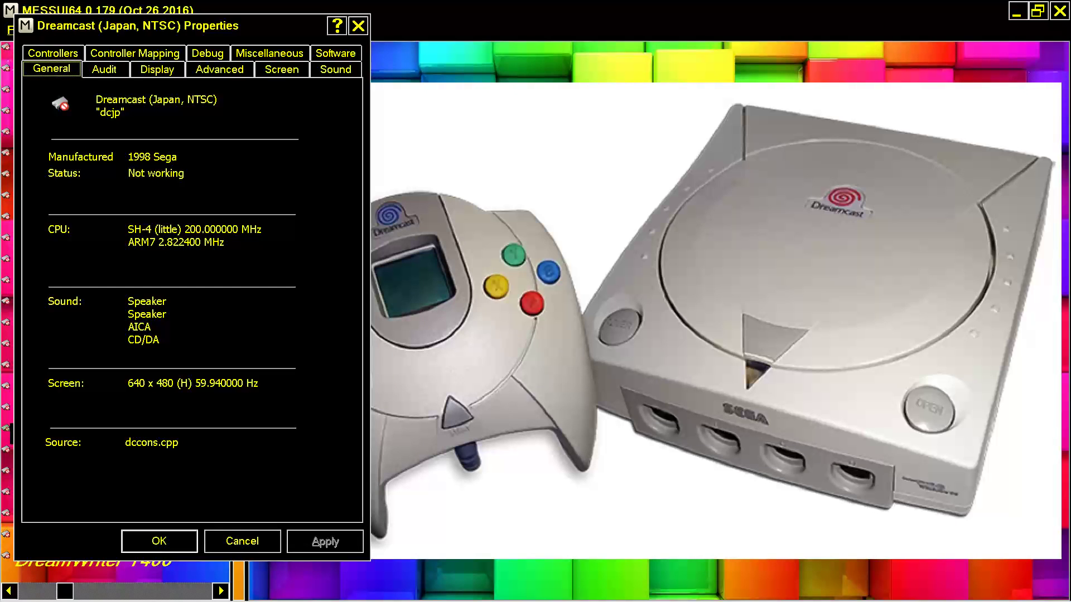
key("Escape")
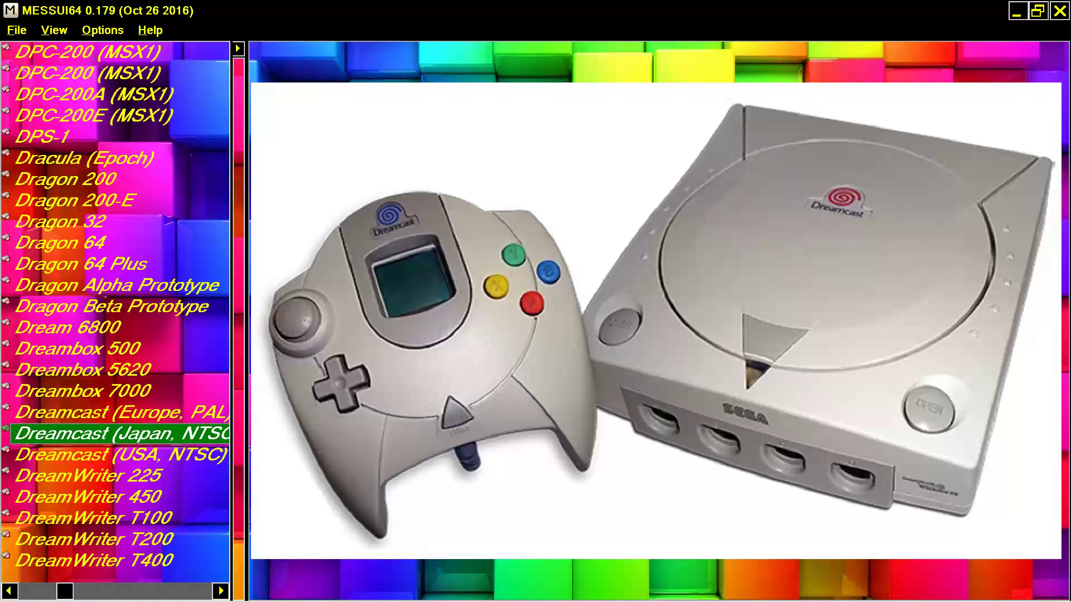
- Launch the Dreamcast (Japan, NTSC) machine and bring up the file chooser for mounting a CD-ROM image
key("Return")
key("Return")
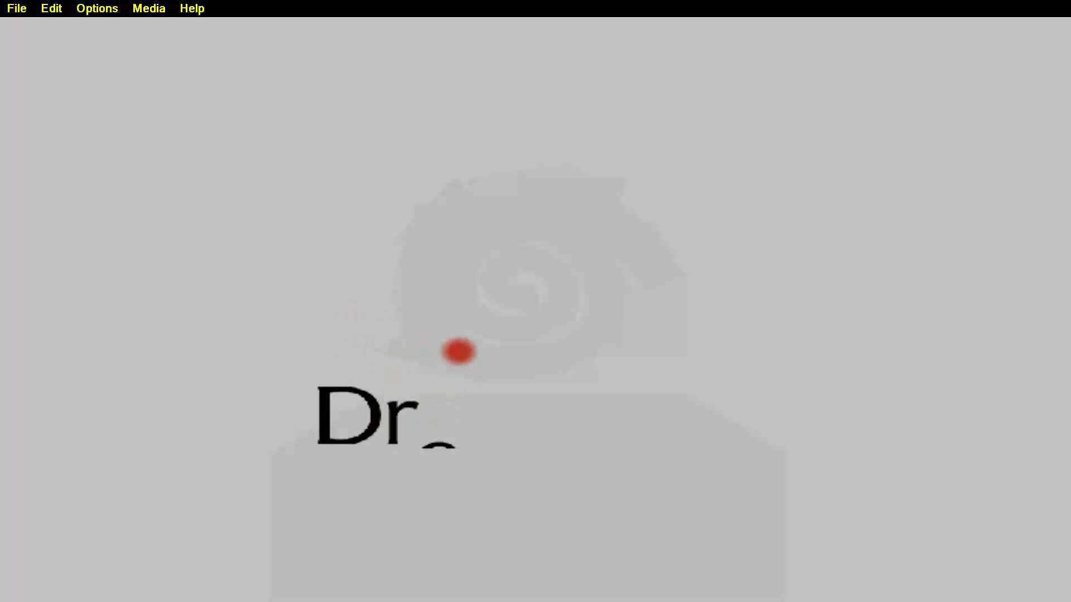
left_click(149, 8)
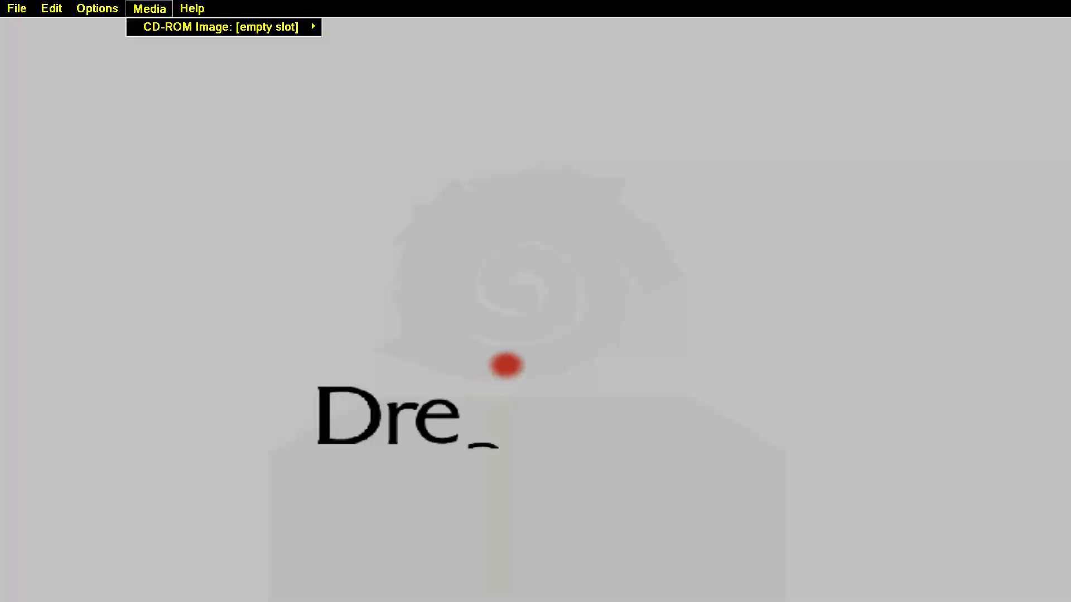
key("Right")
key("Return")
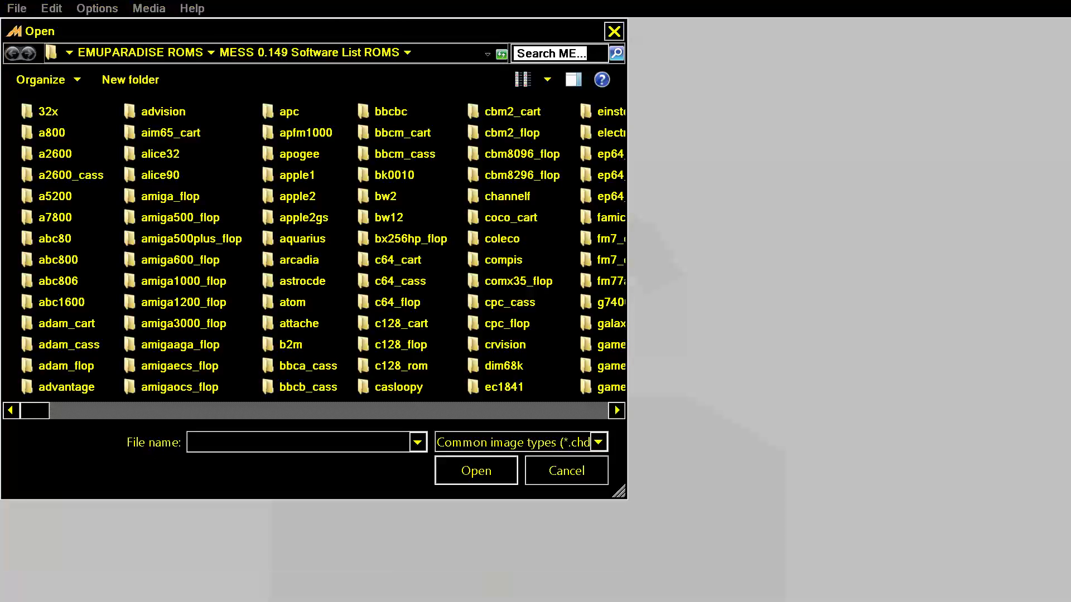
- Leave the MESS 0.149 Software List ROMS folder and go up to EMUPARADISE ROMS
left_click(302, 239)
key("s")
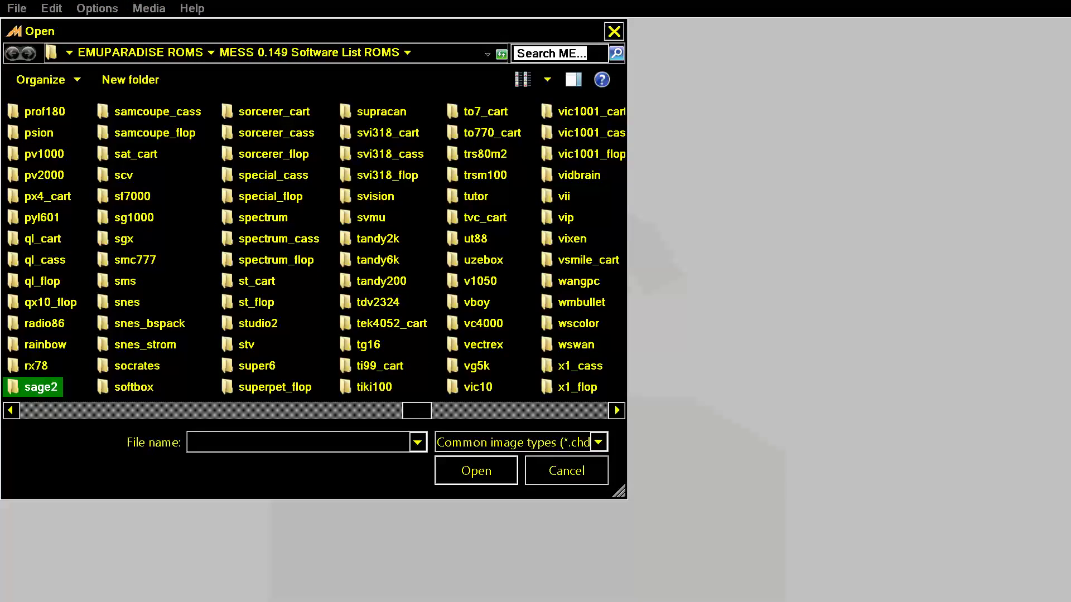
key("d")
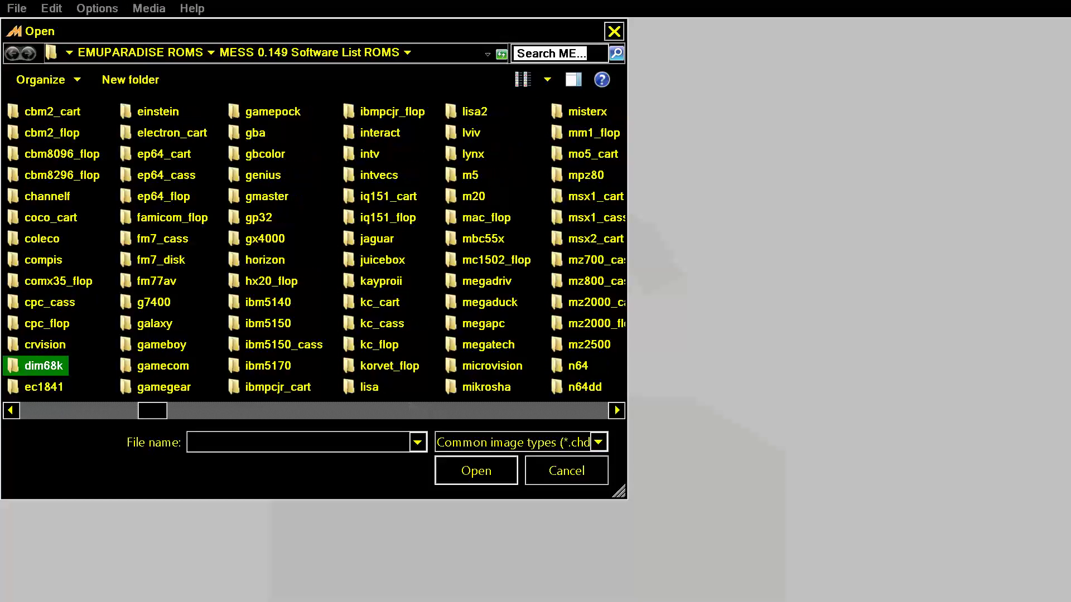
key("BackSpace")
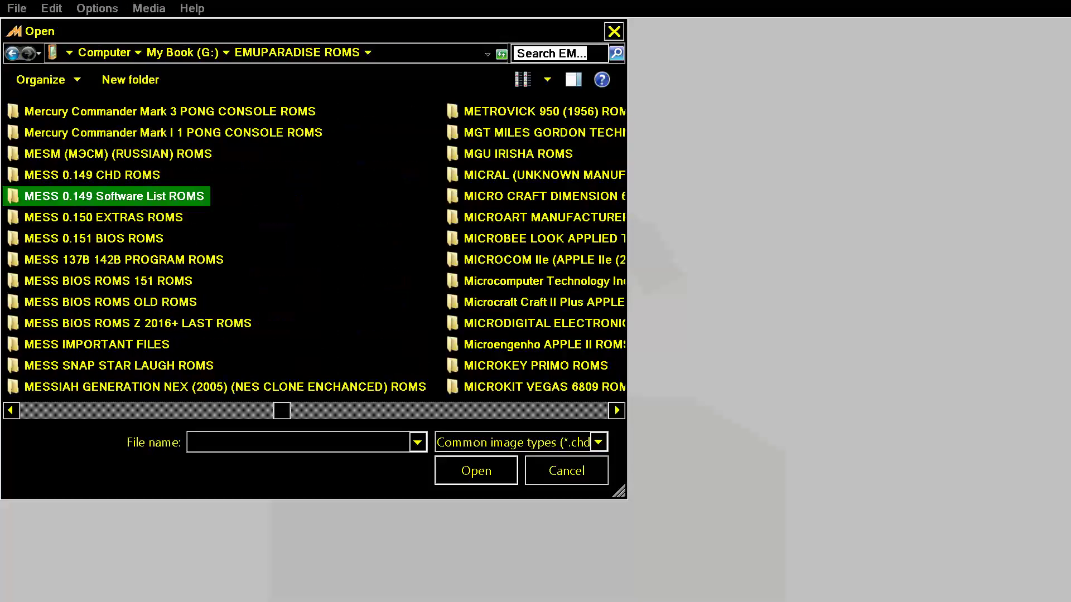
- Find the Sega folders in EMUPARADISE ROMS and open SEGA DREAMCAST A OLD ROMS
type("seg")
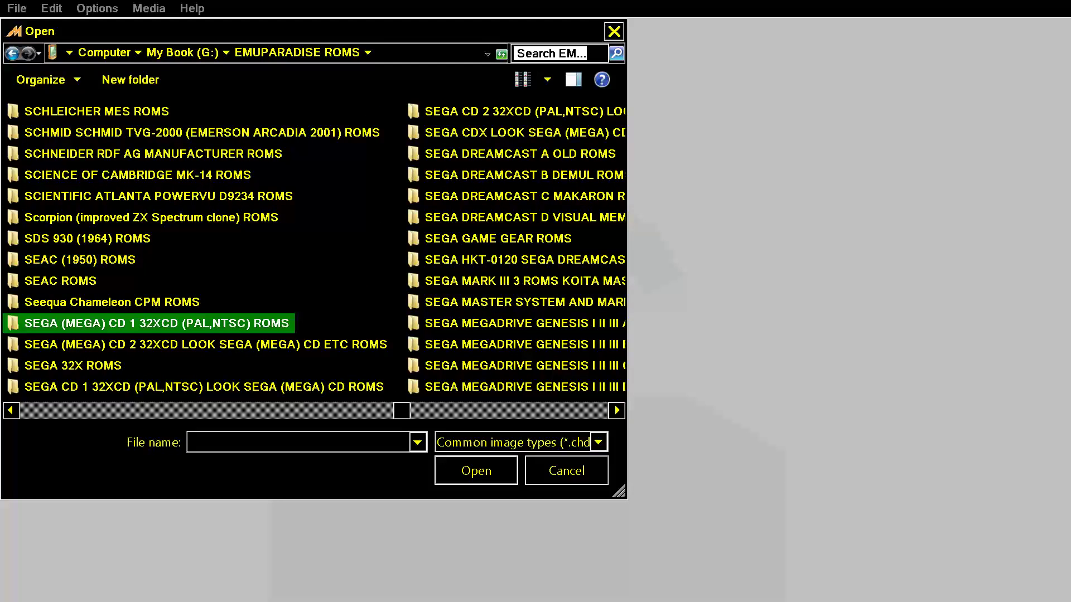
type("a me")
key("Up")
key("Up")
key("Up")
key("Up")
key("Up")
key("Up")
key("Up")
key("Up")
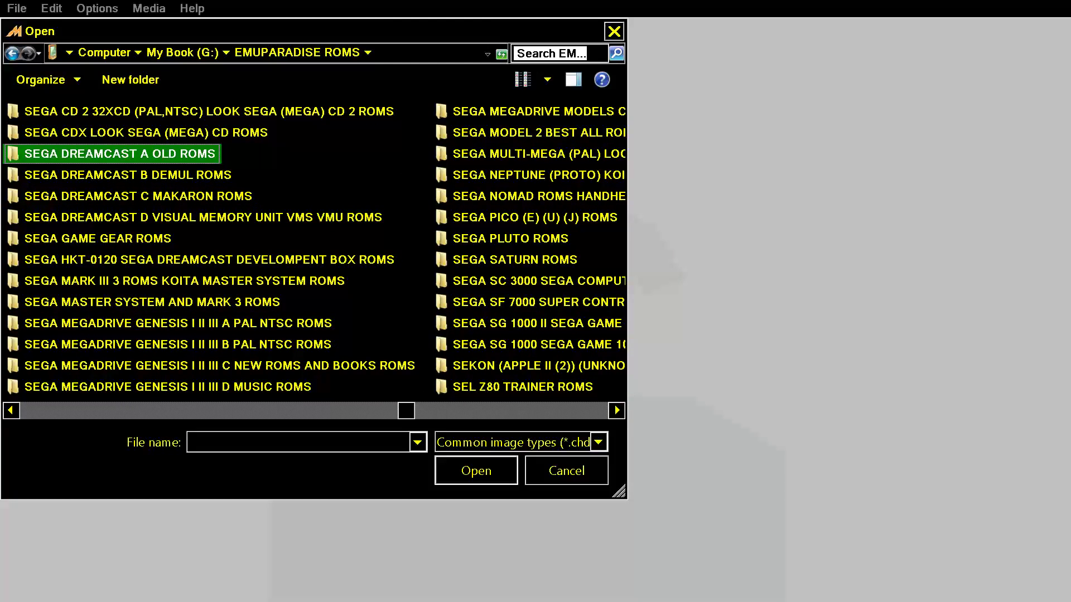
key("Return")
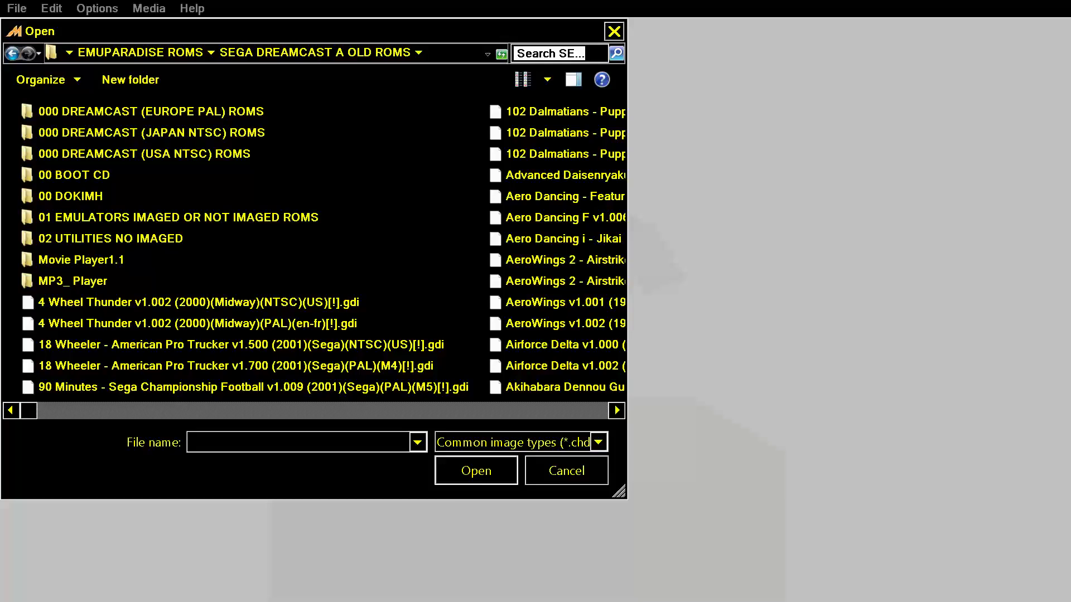
- Keep the common image types filter and open the 00 DOKIMH subfolder
key("alt+Down")
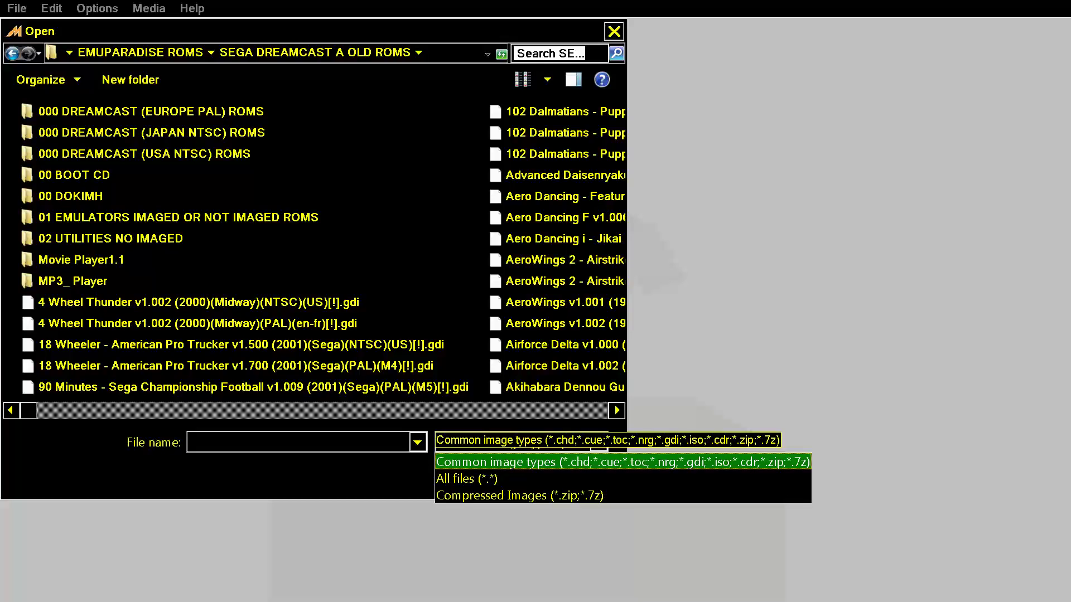
key("Return")
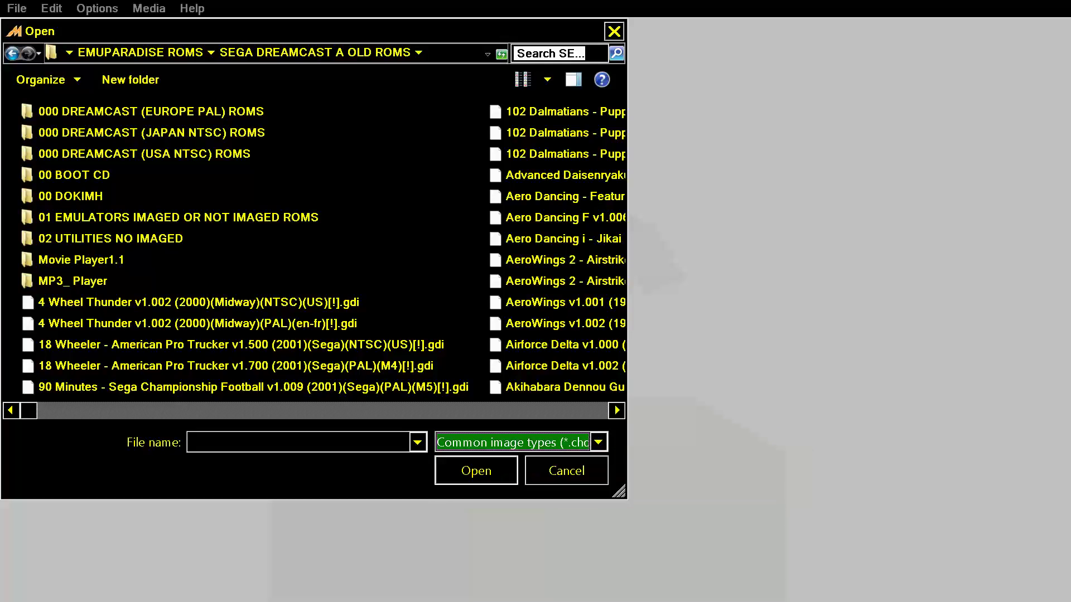
left_click(228, 366)
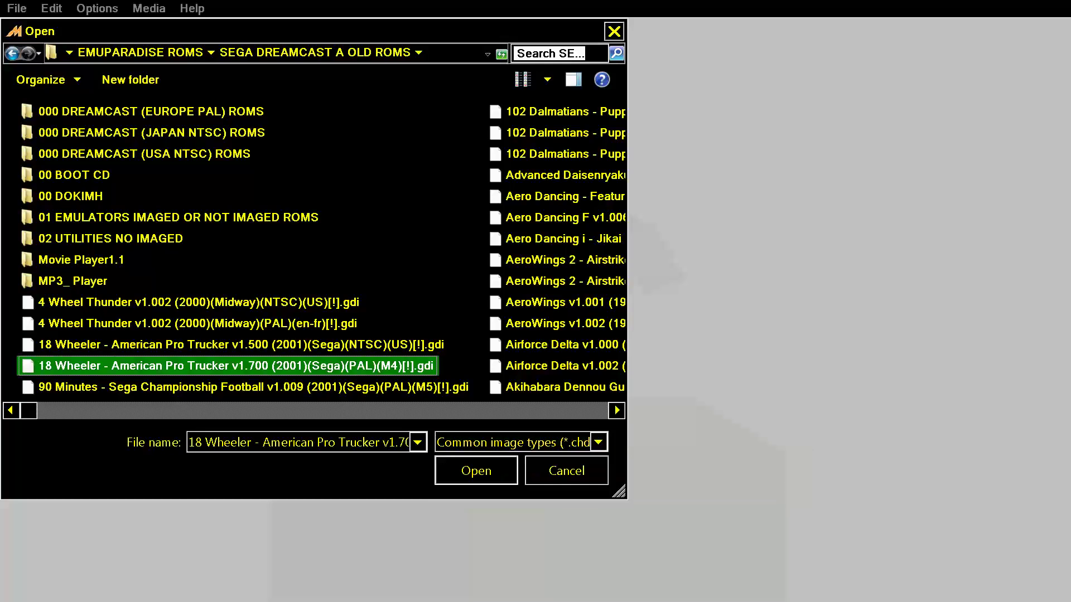
key("Up")
key("Up")
key("Up")
key("Up")
key("Up")
key("Up")
key("Up")
key("Up")
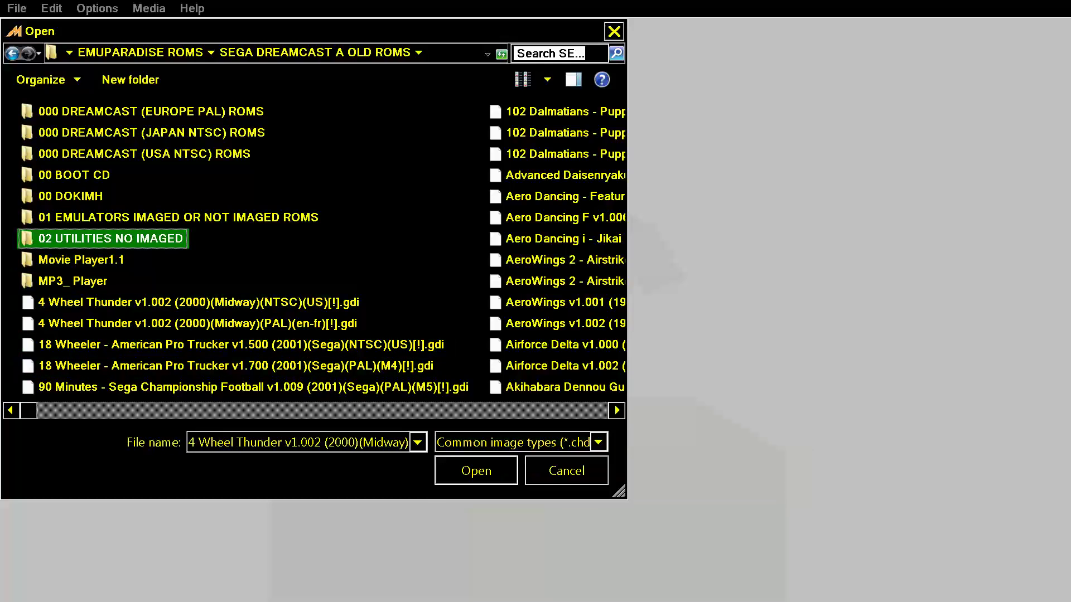
key("Return")
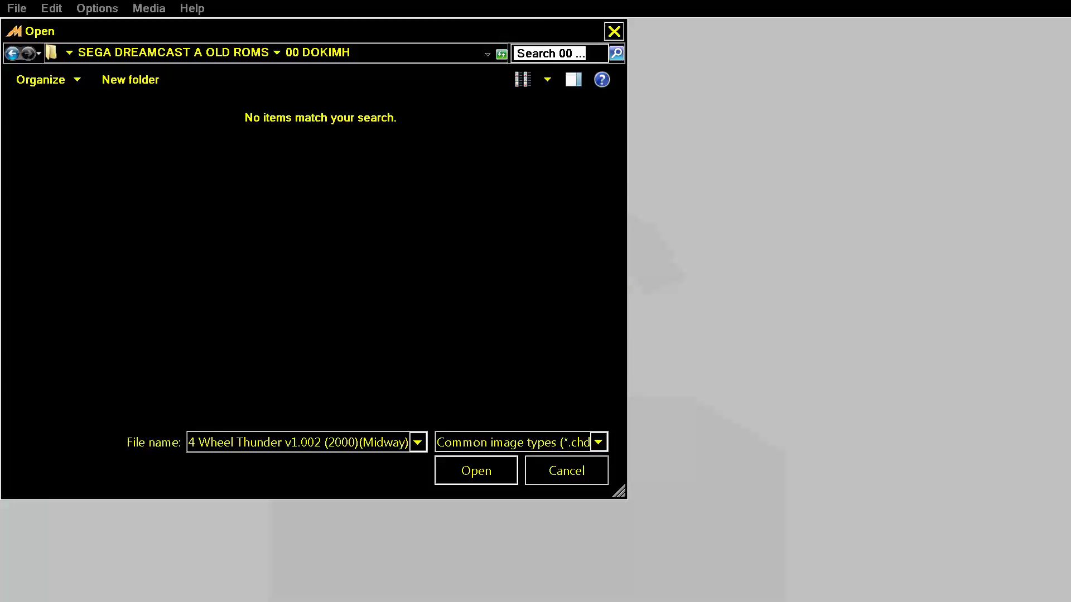
- Set the file filter to All files (*.*) and mount METROPOLIS STREET RACER.mdf as the CD-ROM image
left_click(598, 442)
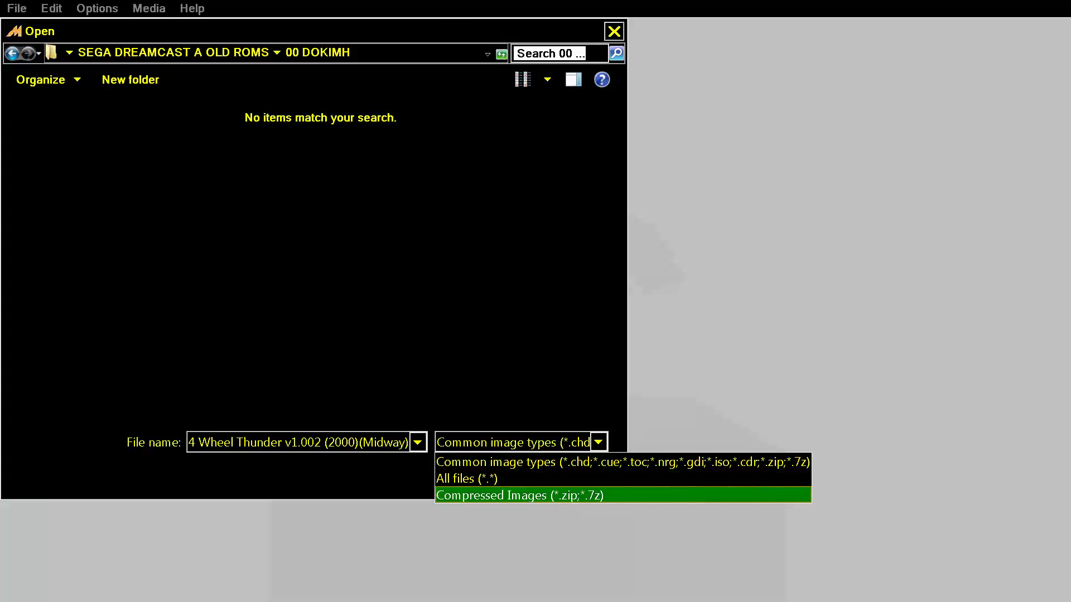
left_click(511, 477)
key("Tab")
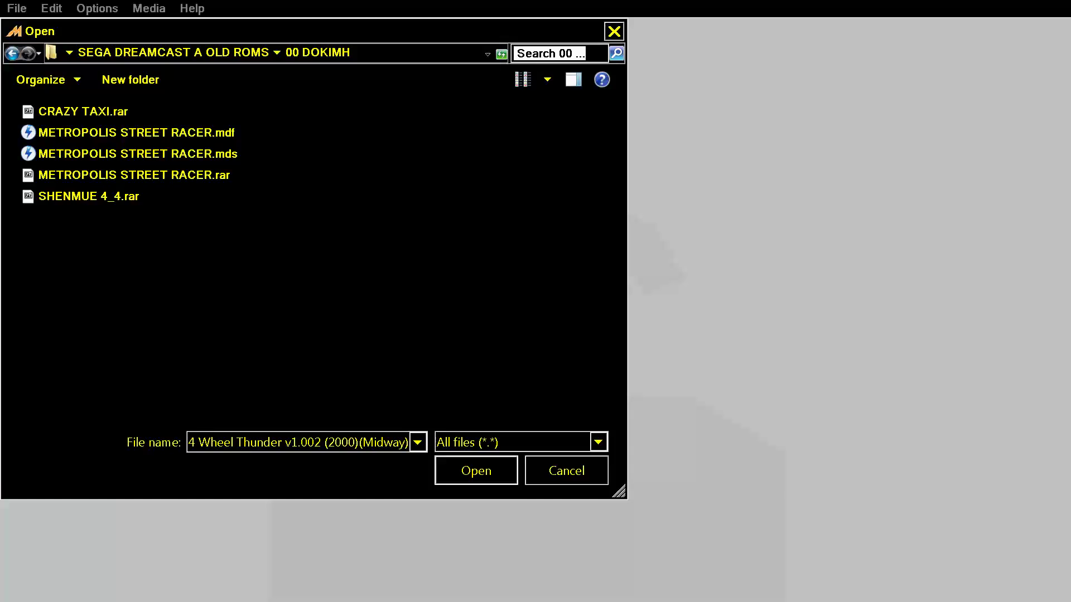
double_click(136, 133)
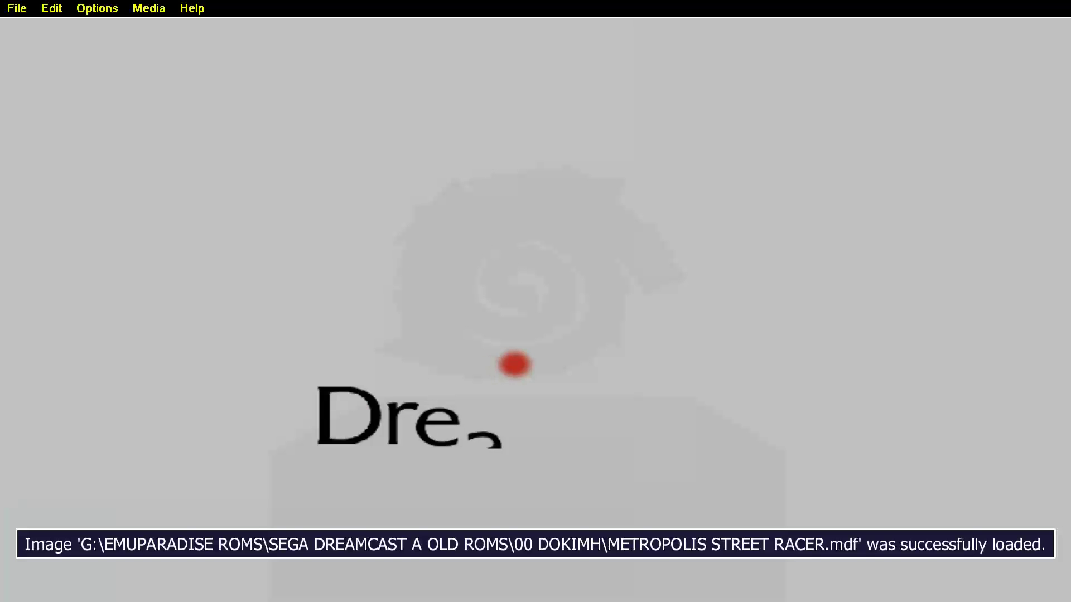